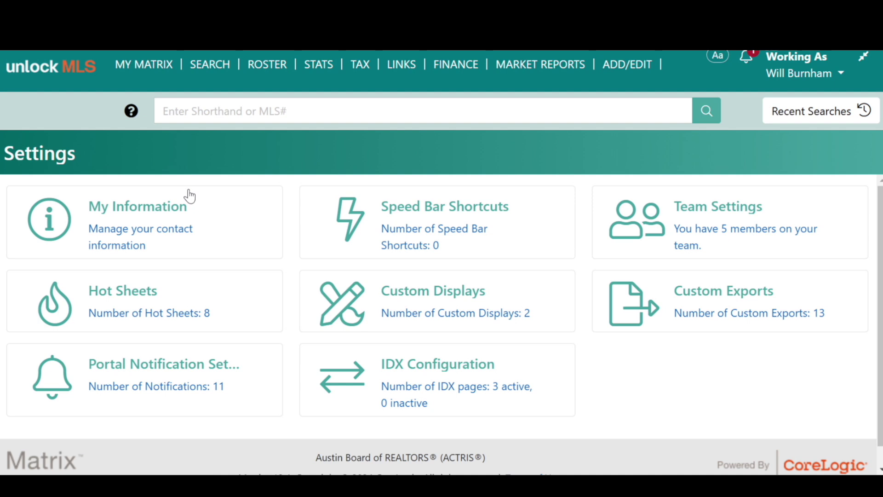
# Step: Review the OneHome portal photo, contact information, profile content and video link under My Information, and return to the general Information page
pyautogui.click(161, 211)
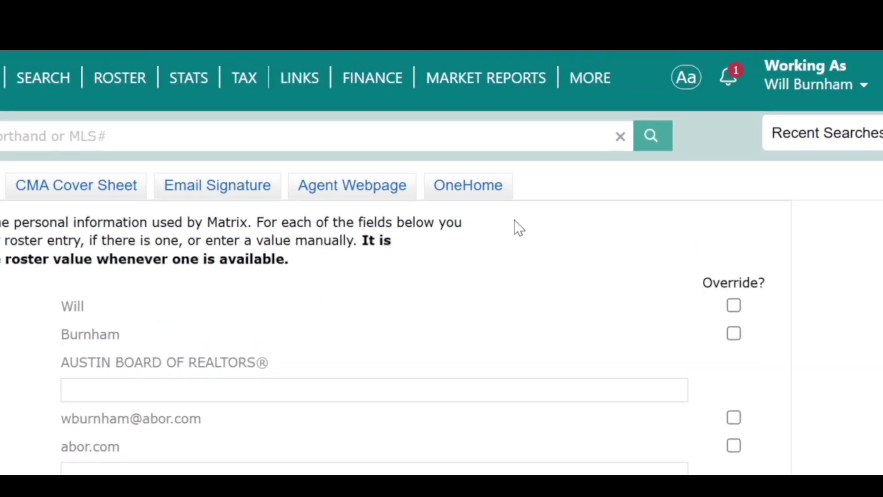
pyautogui.click(475, 191)
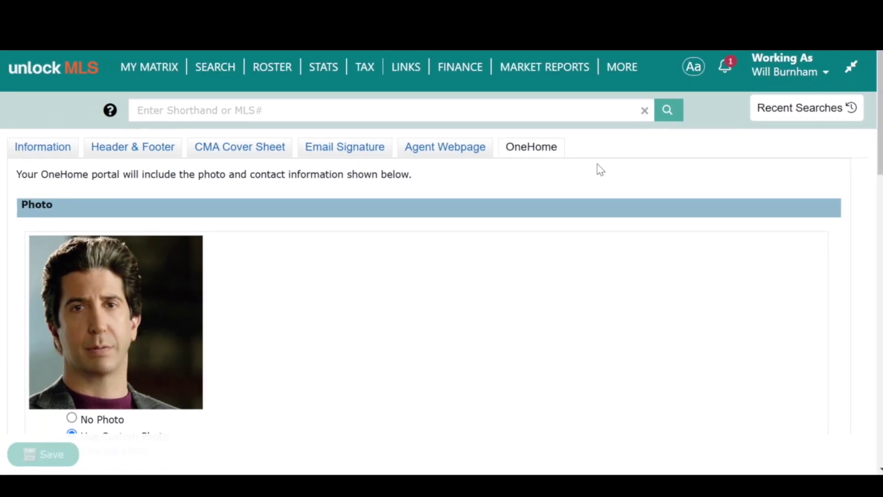
pyautogui.scroll(-4, 558, 207)
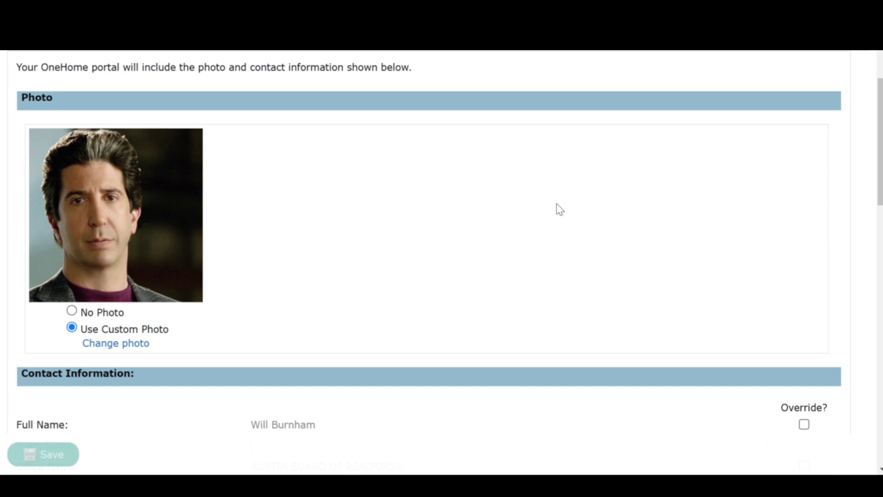
pyautogui.scroll(-8, 557, 204)
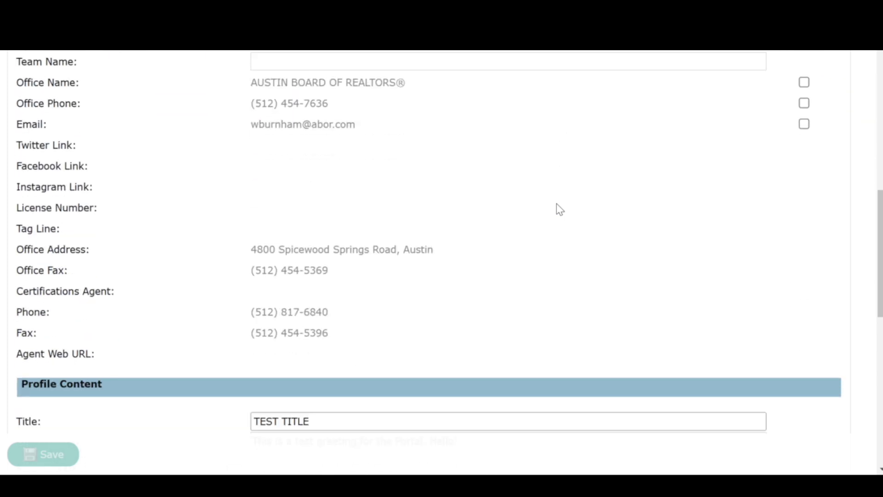
pyautogui.scroll(-7, 559, 209)
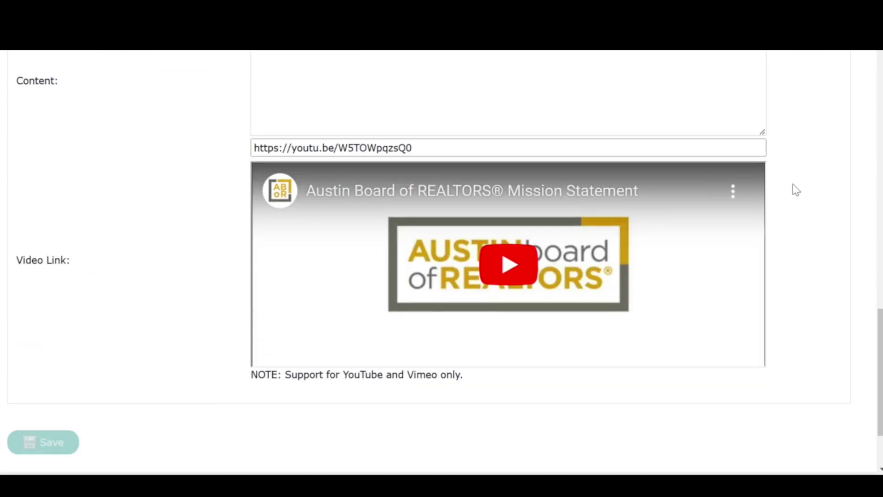
pyautogui.scroll(-2, 817, 218)
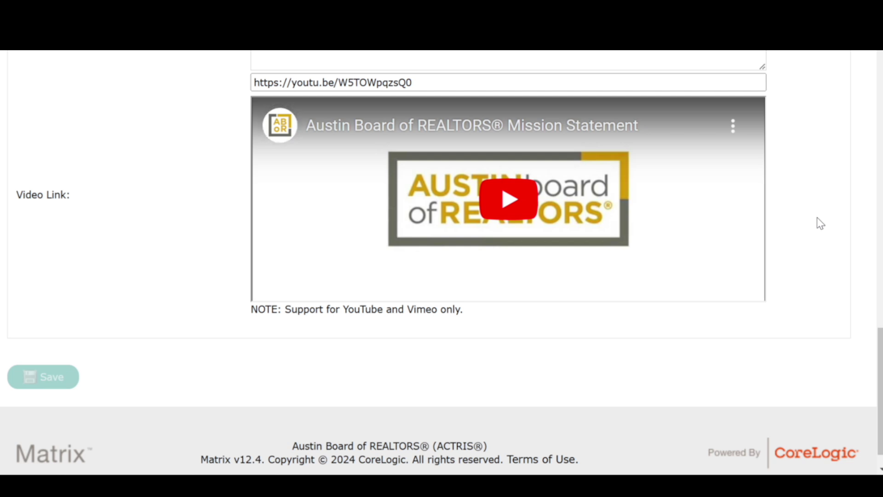
pyautogui.scroll(15, 817, 217)
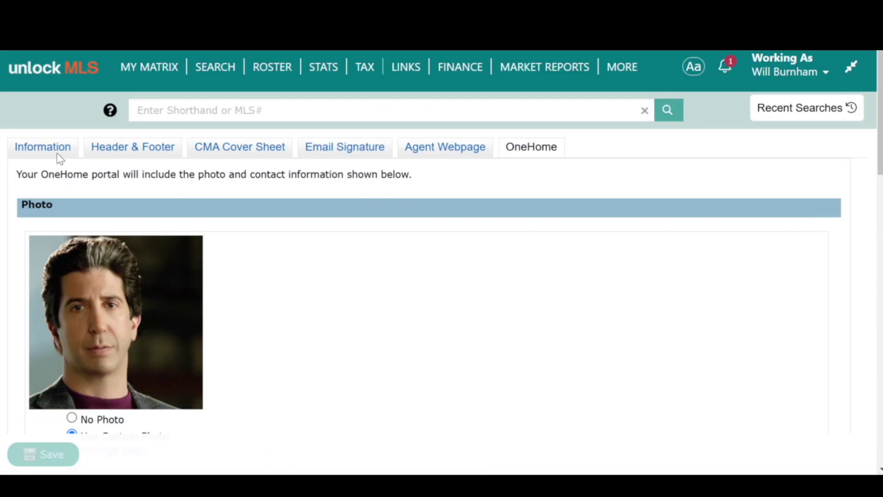
pyautogui.click(53, 151)
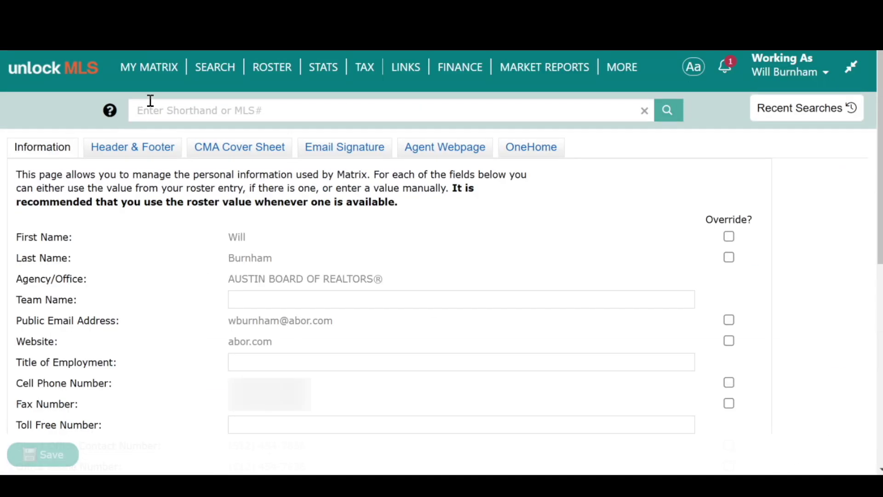
# Step: Open the portal notification settings and review the alert options for each contact activity and the text notification details
pyautogui.moveTo(142, 72)
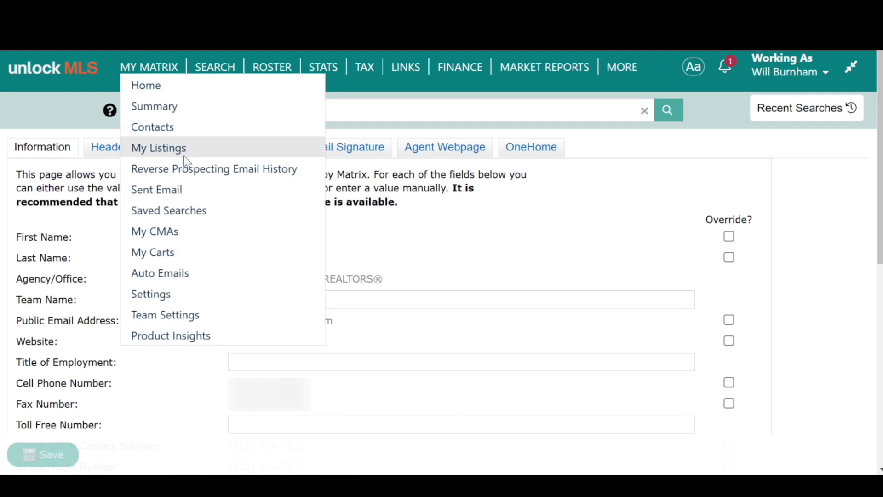
pyautogui.click(174, 293)
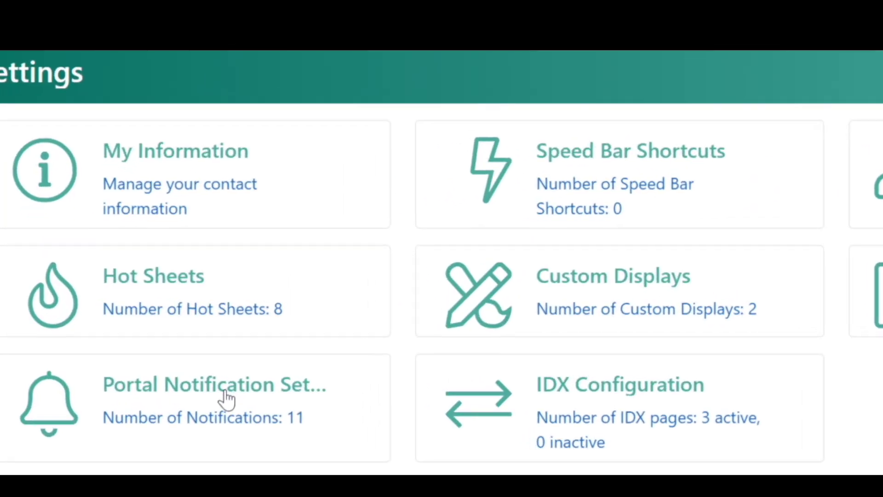
pyautogui.click(227, 398)
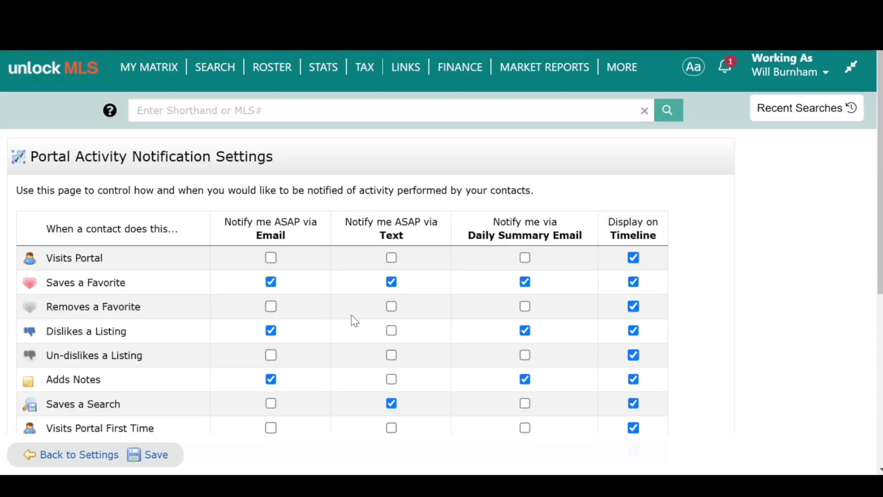
pyautogui.scroll(-2, 352, 316)
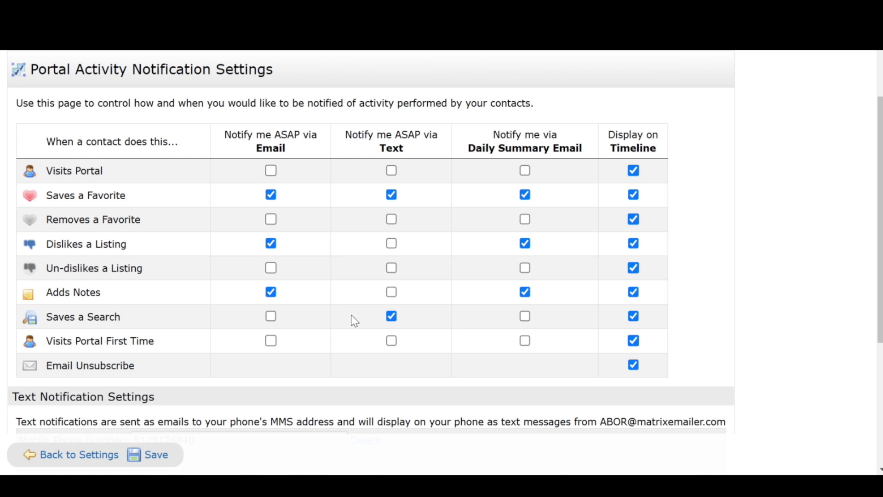
pyautogui.scroll(-2, 351, 314)
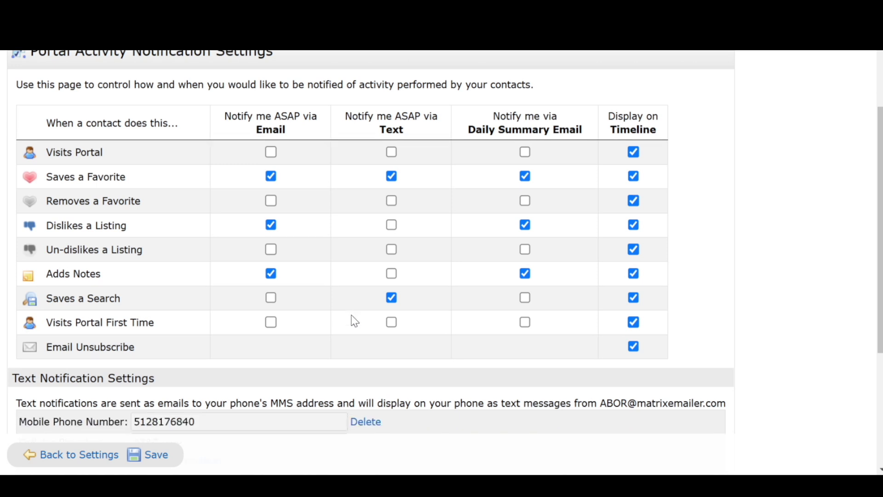
pyautogui.scroll(1, 351, 315)
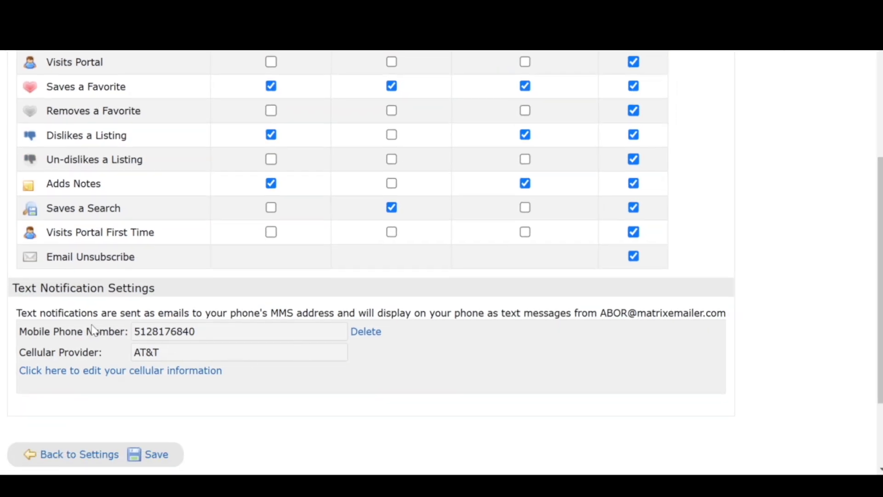
pyautogui.scroll(5, 240, 345)
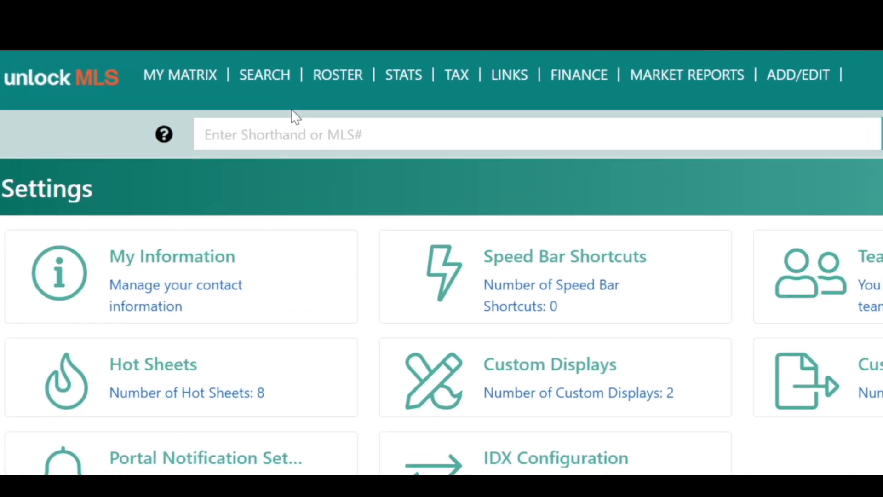
# Step: Open the "Look at Local Market for Sale and Rentals" auto email in OneHome from the Auto Emails list
pyautogui.click(196, 83)
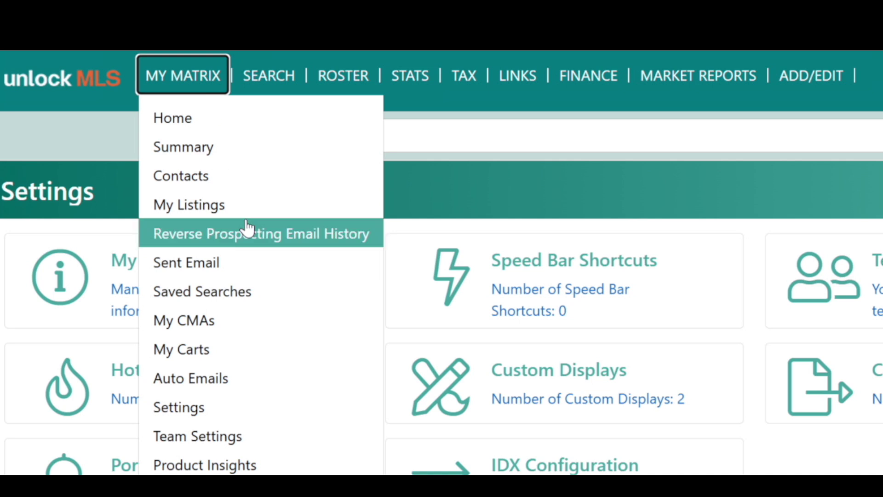
pyautogui.click(271, 379)
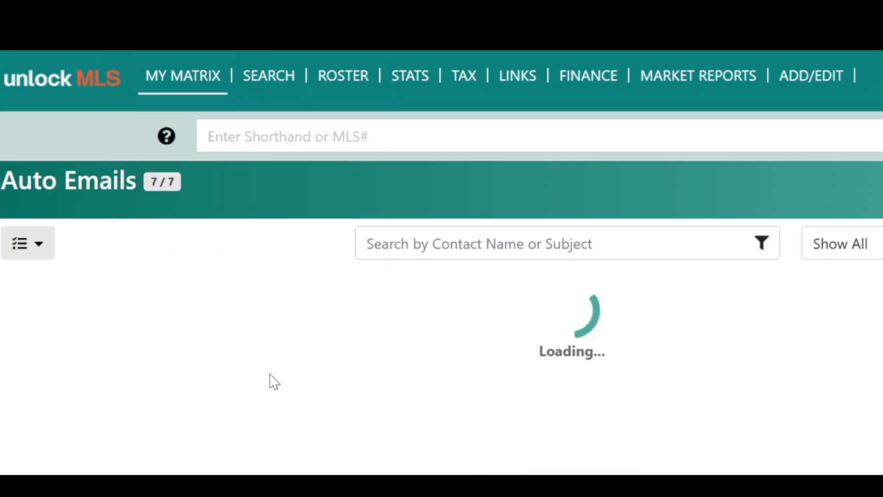
pyautogui.scroll(-1, 357, 326)
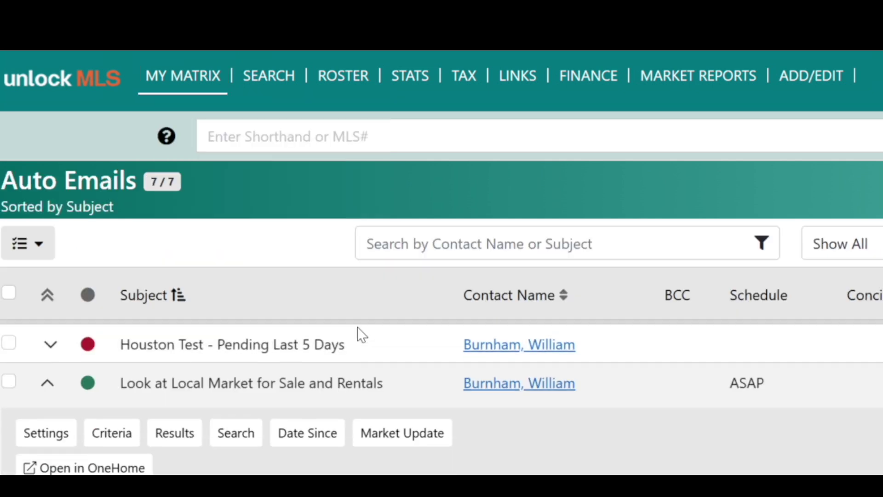
pyautogui.scroll(-1, 355, 361)
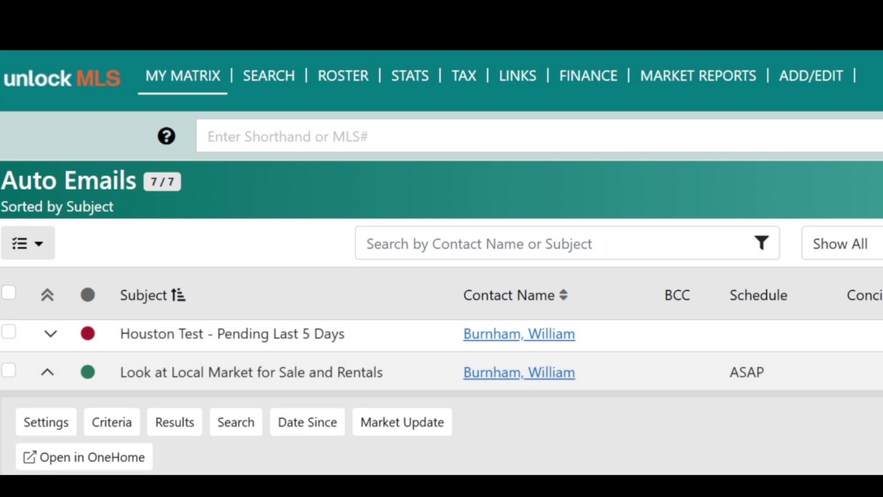
pyautogui.click(102, 463)
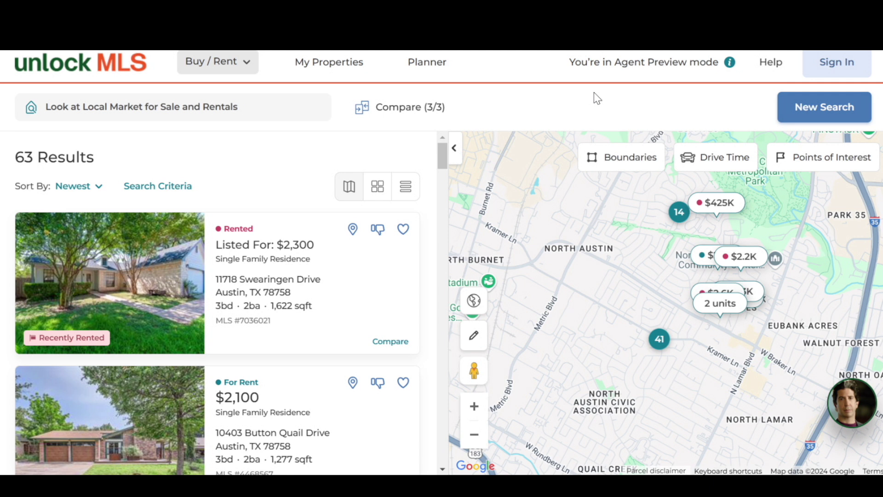
# Step: Browse the listing results beside the map, expand the map to full width and restore the listing panel
pyautogui.scroll(-4, 247, 283)
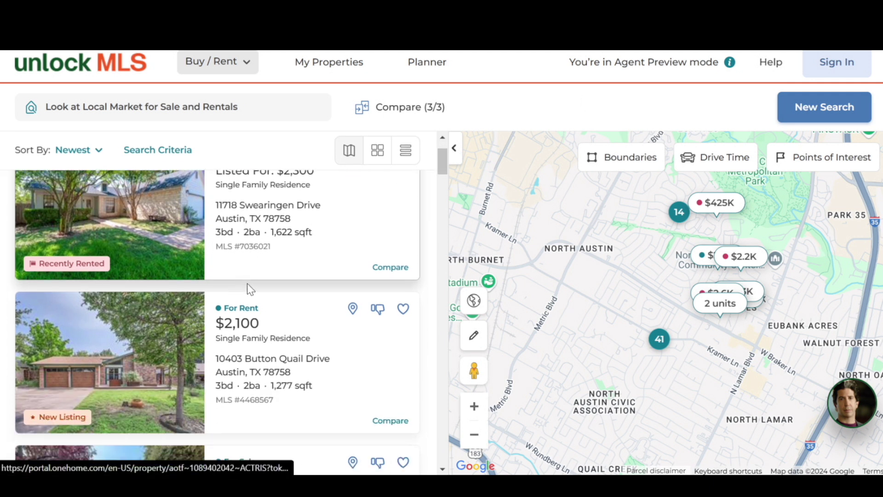
pyautogui.scroll(-3, 167, 293)
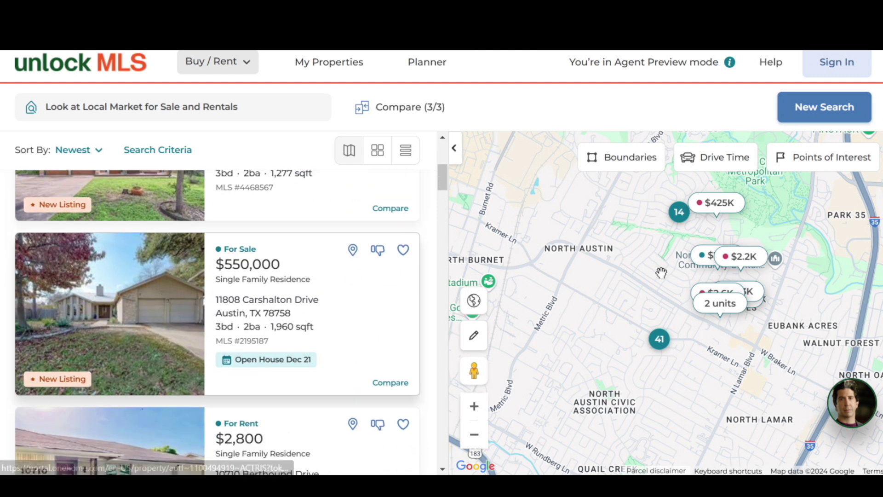
pyautogui.click(456, 152)
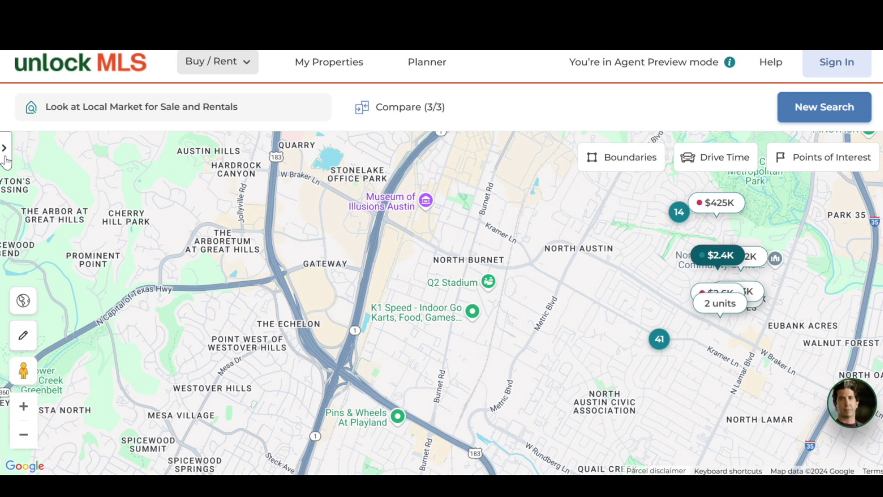
pyautogui.click(5, 158)
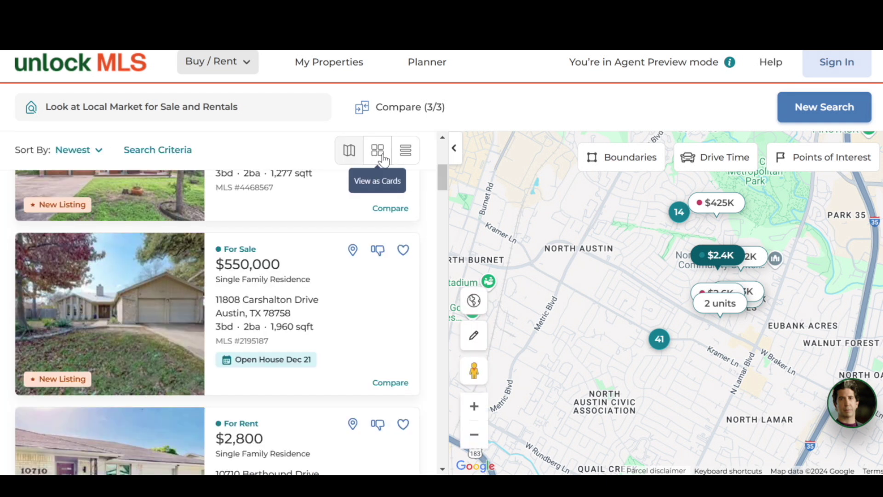
# Step: View the search results as cards and as a table, look through the table rows, and return to the map view
pyautogui.click(378, 152)
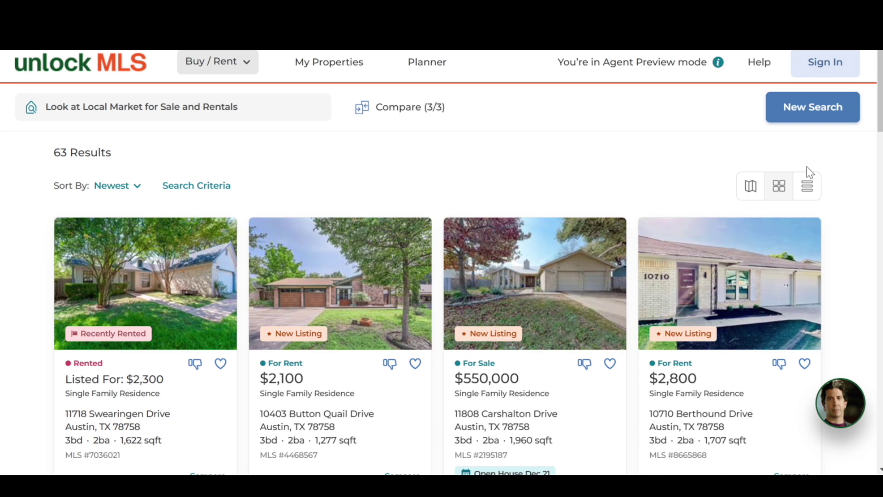
pyautogui.click(808, 189)
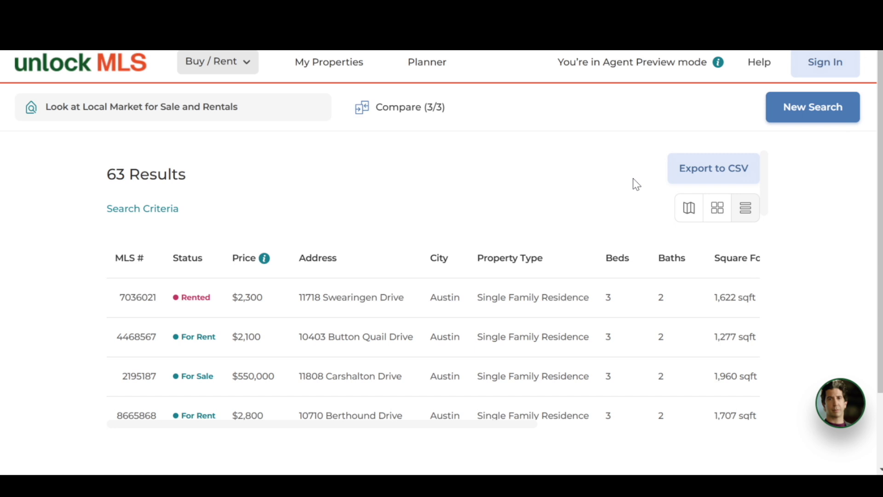
pyautogui.scroll(-5, 399, 255)
pyautogui.scroll(-3, 400, 255)
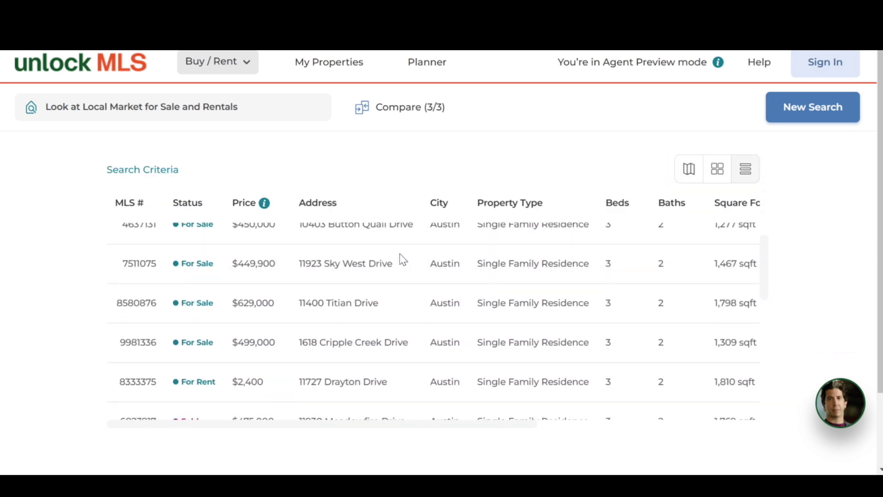
pyautogui.scroll(-7, 399, 255)
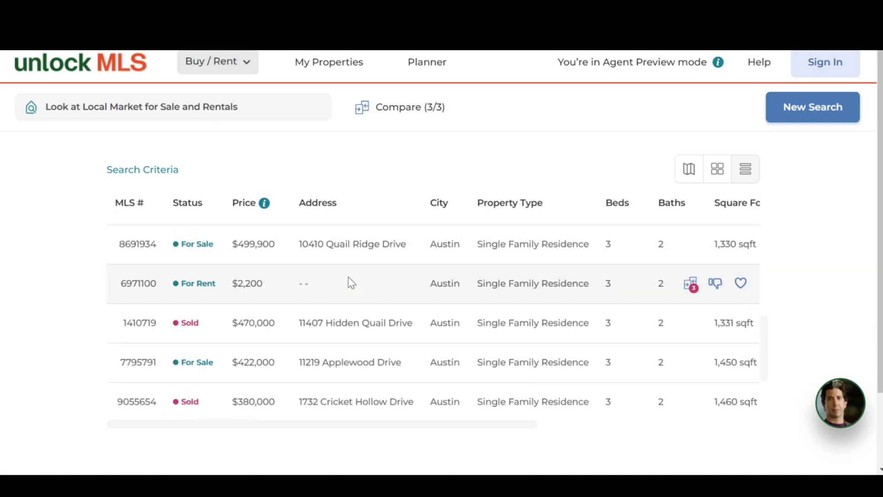
pyautogui.click(690, 171)
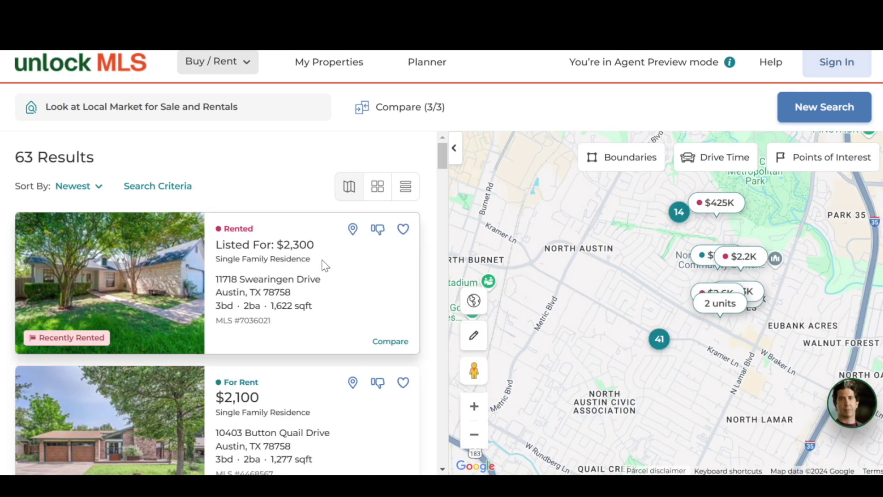
# Step: Open the recently rented $2,300 listing, browse its enlarged photos up to the fourth one, and return to the property overview
pyautogui.click(154, 267)
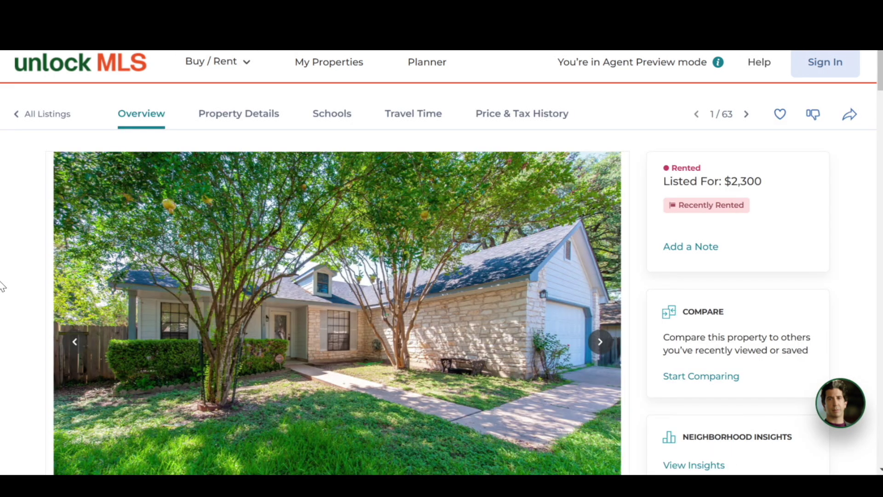
pyautogui.scroll(-3, 25, 277)
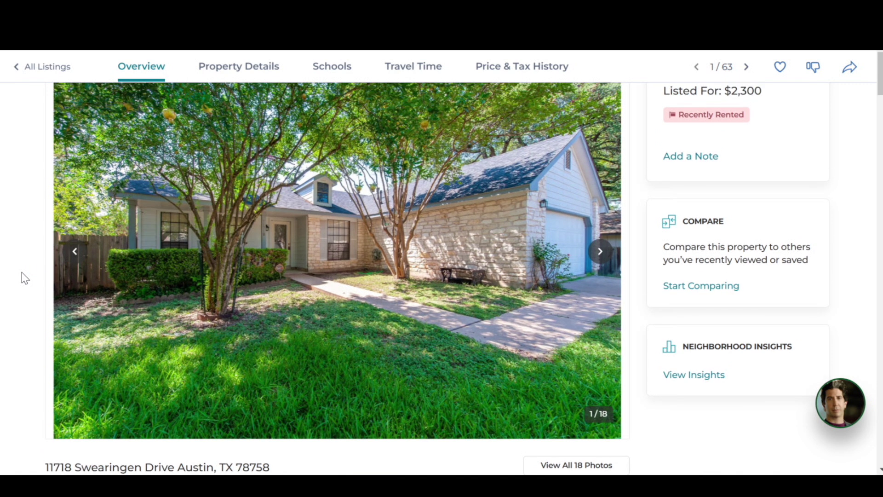
pyautogui.click(314, 299)
pyautogui.scroll(-3, 749, 295)
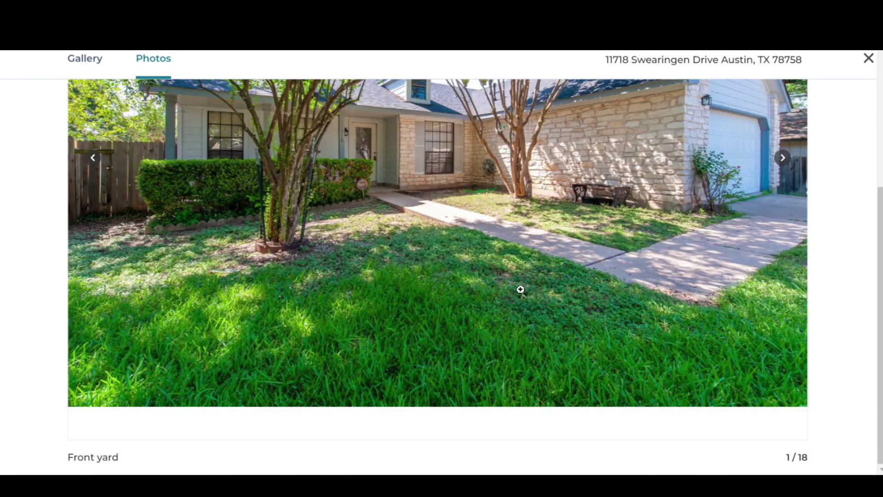
pyautogui.scroll(4, 533, 278)
pyautogui.click(783, 355)
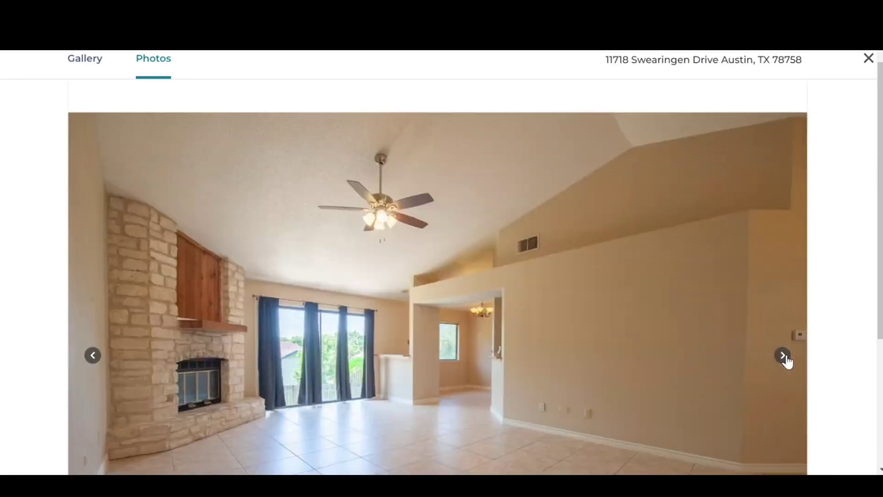
pyautogui.click(784, 357)
pyautogui.click(784, 357)
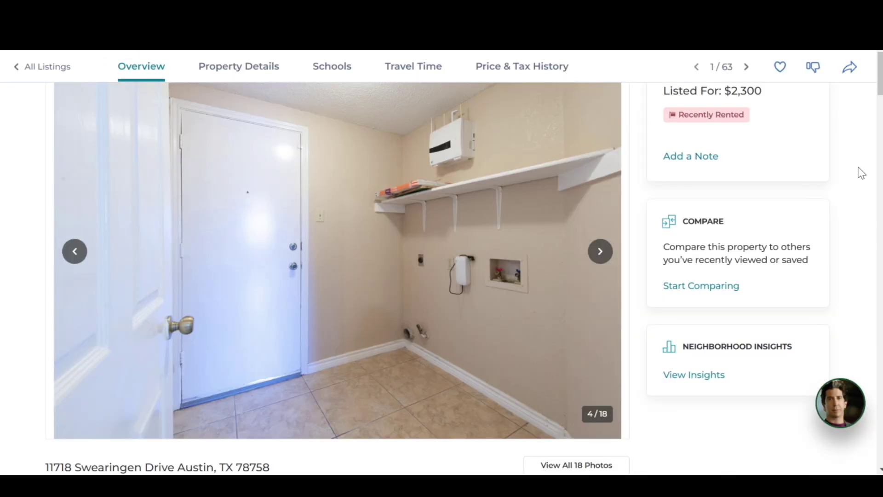
pyautogui.scroll(2, 848, 191)
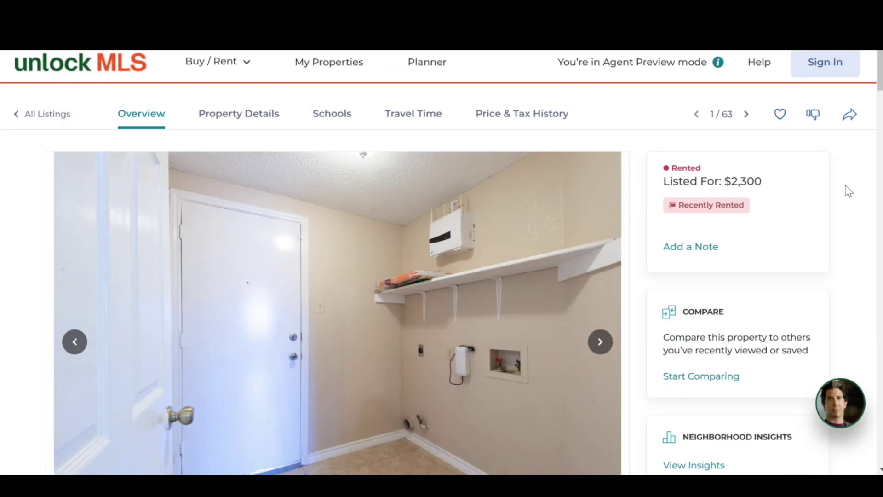
# Step: Review the $2,300 rental listing's description, features, detail sections and nearby schools, then return to all listings
pyautogui.scroll(-1, 848, 191)
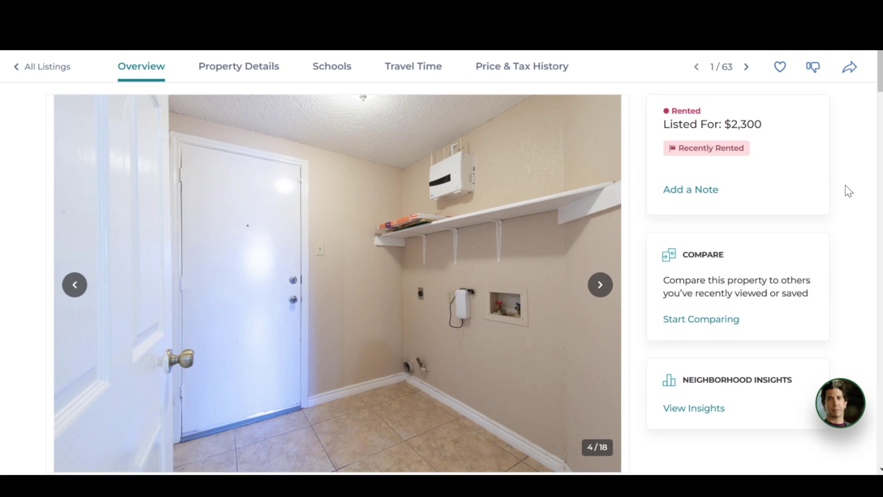
pyautogui.scroll(-1, 849, 191)
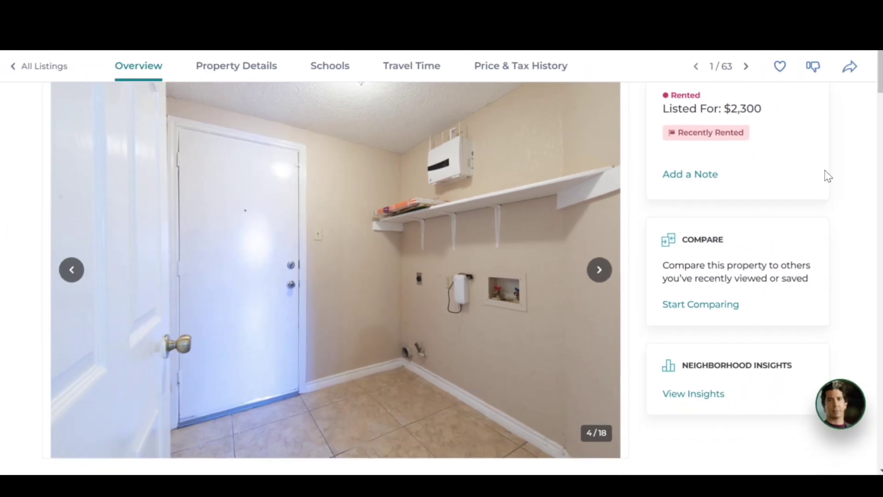
pyautogui.scroll(-8, 822, 193)
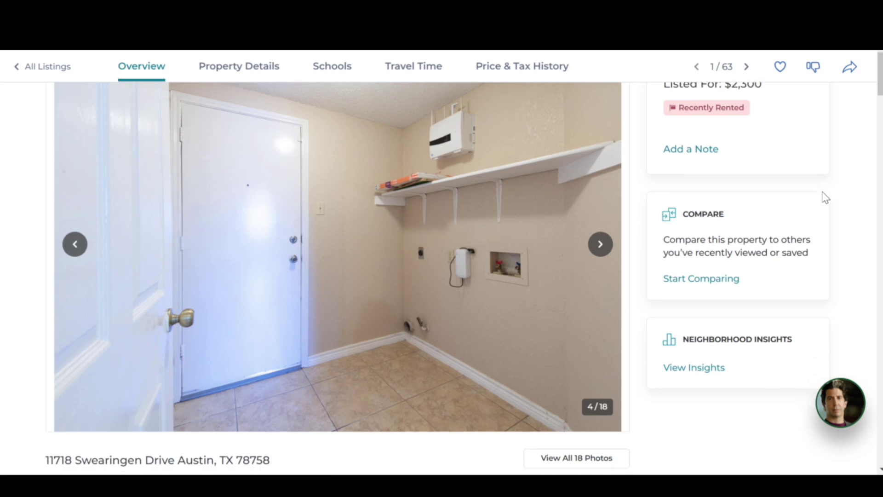
pyautogui.scroll(-3, 822, 192)
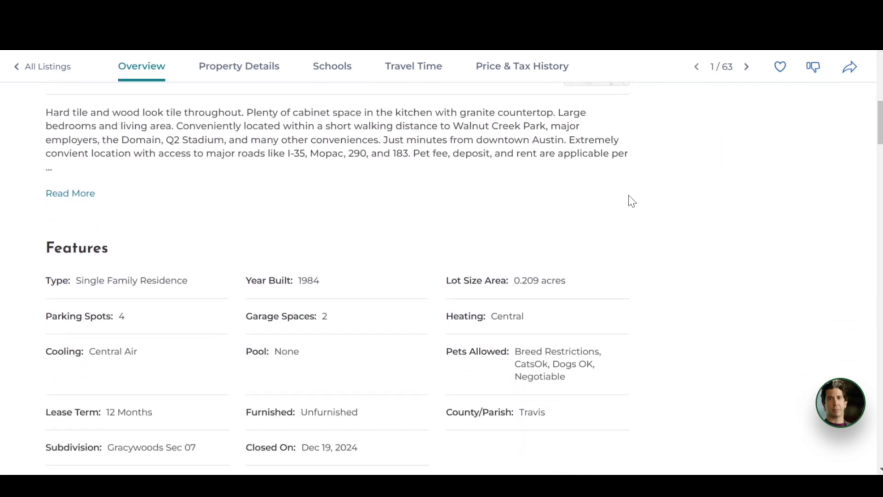
pyautogui.scroll(-5, 628, 196)
pyautogui.scroll(-2, 629, 196)
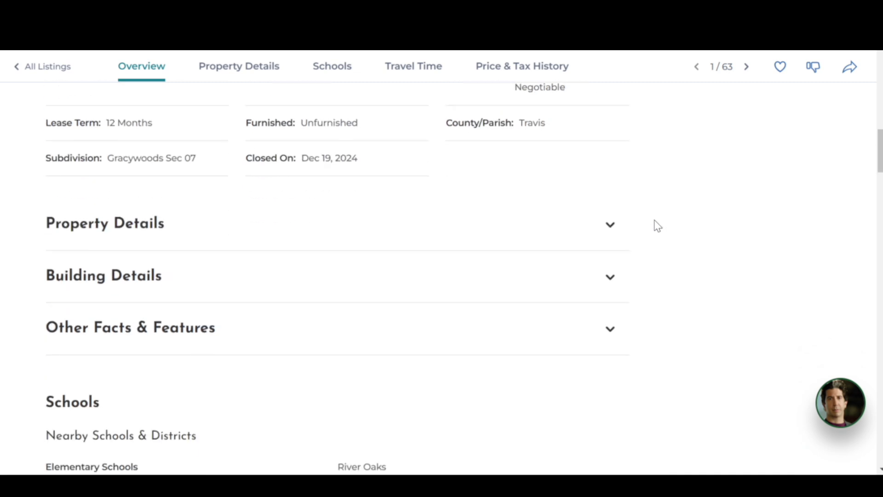
pyautogui.scroll(-3, 655, 222)
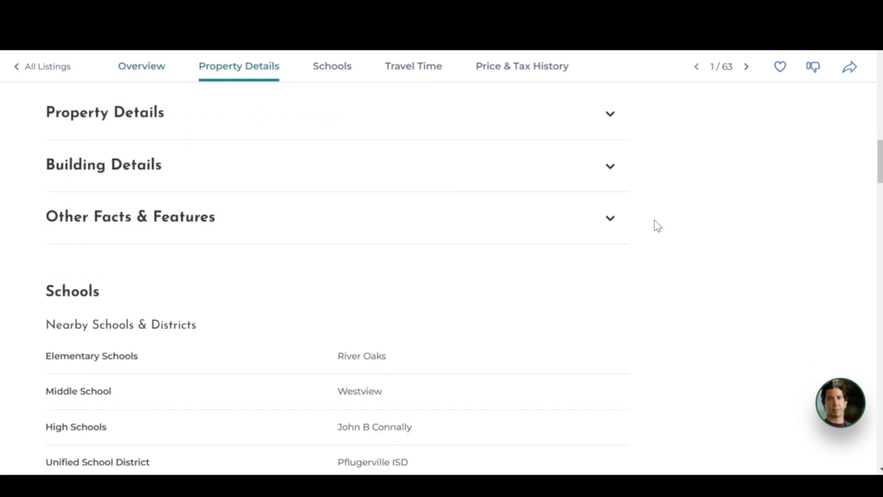
pyautogui.scroll(-4, 657, 225)
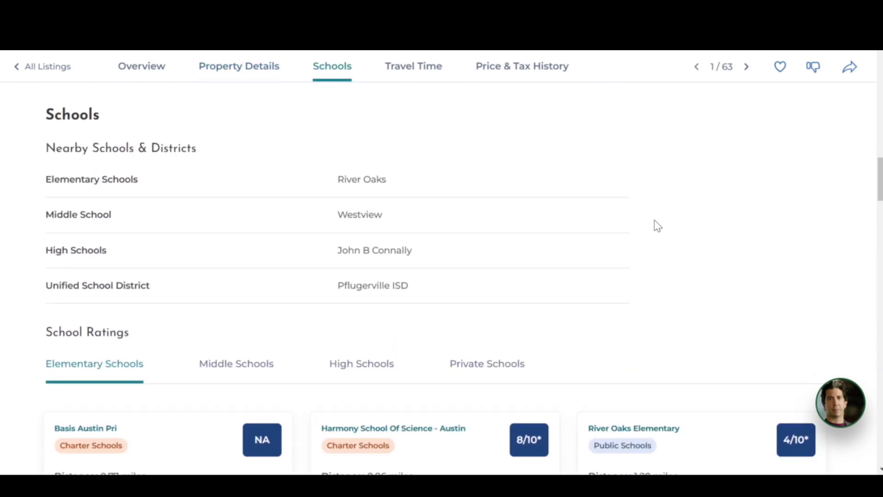
pyautogui.scroll(10, 658, 225)
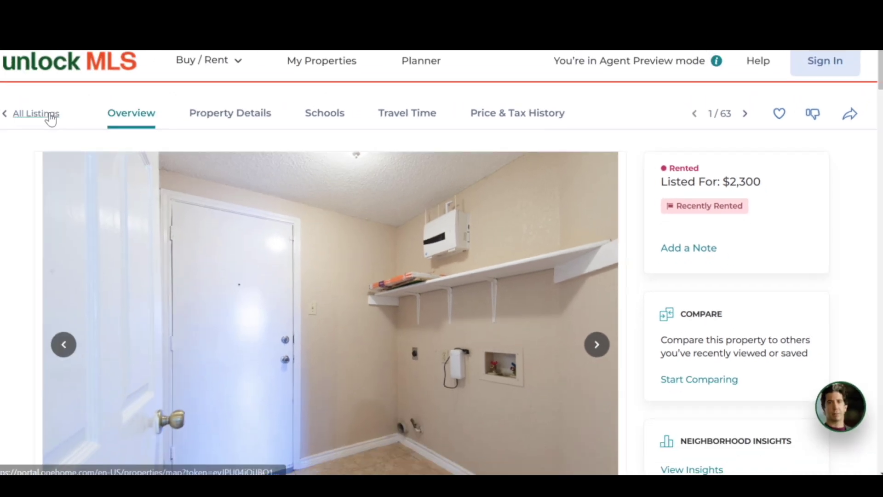
pyautogui.click(46, 115)
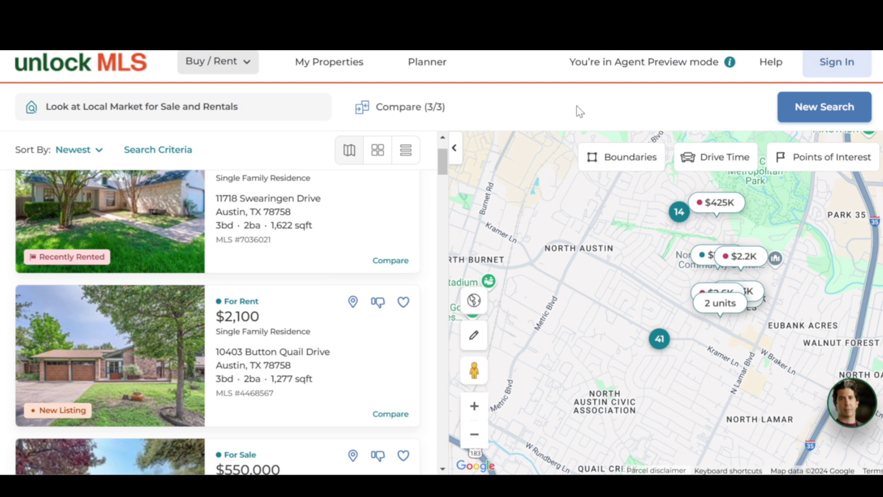
# Step: Start a new property search and look through its Buy, Home Types and minimum and maximum price filters
pyautogui.click(802, 111)
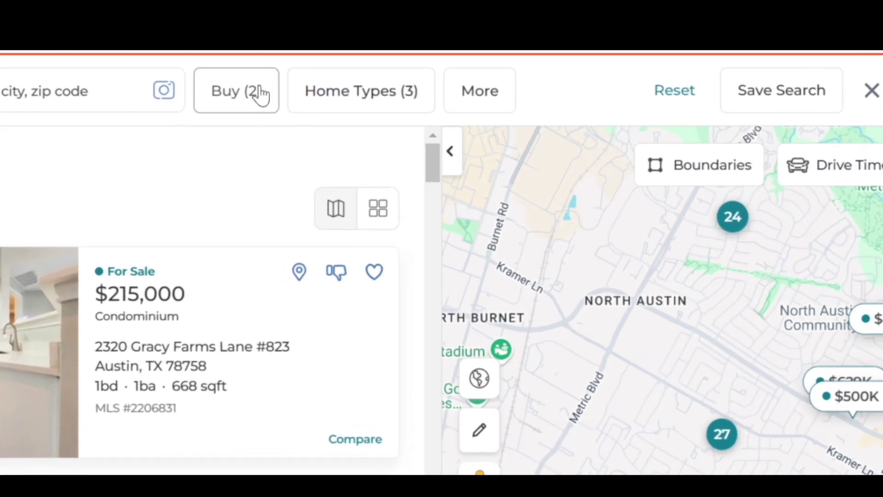
pyautogui.click(326, 106)
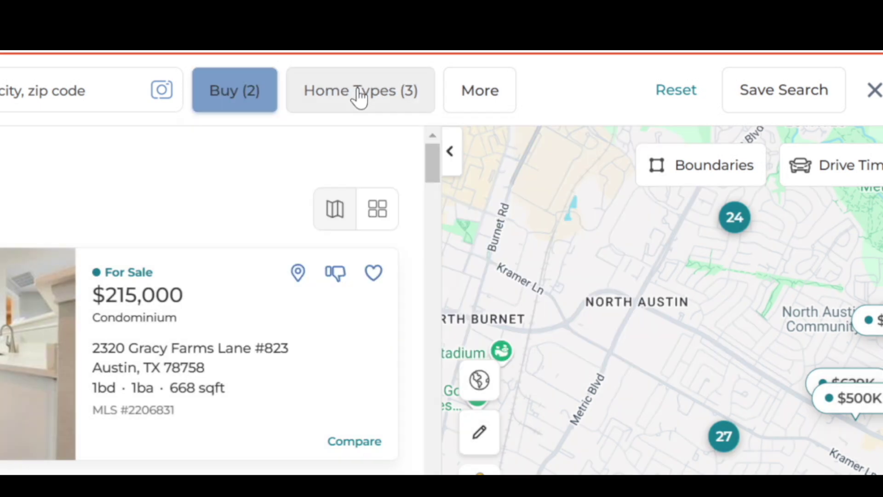
pyautogui.click(377, 97)
pyautogui.click(484, 88)
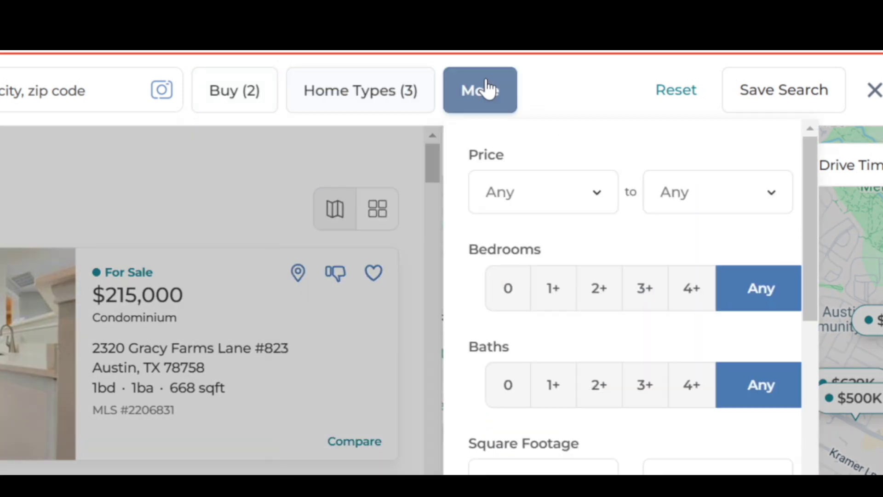
pyautogui.click(602, 214)
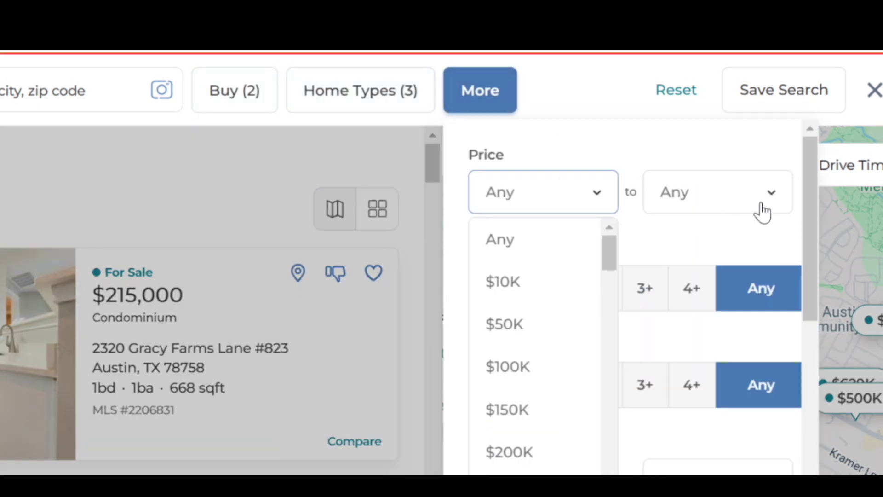
pyautogui.click(760, 210)
pyautogui.click(607, 230)
# Step: Filter the search to 2+ bedrooms and 2+ baths, check the remaining filter options, and apply the filters
pyautogui.click(590, 282)
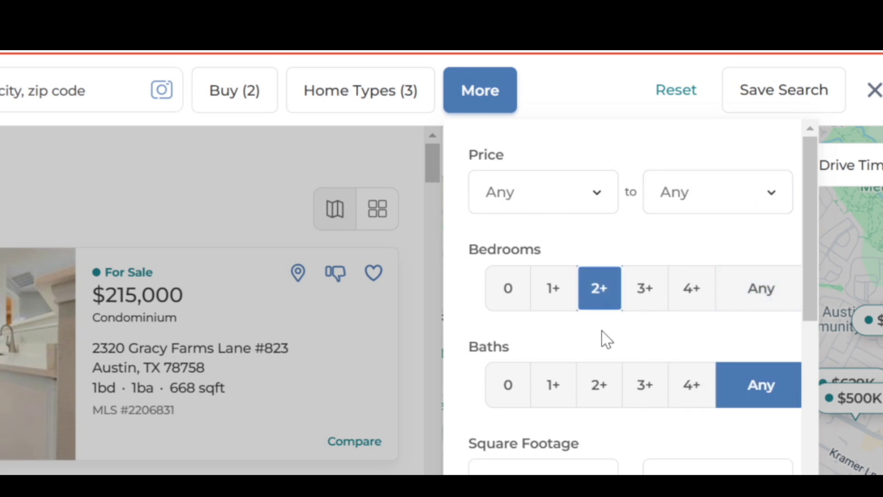
pyautogui.click(595, 381)
pyautogui.scroll(-3, 594, 380)
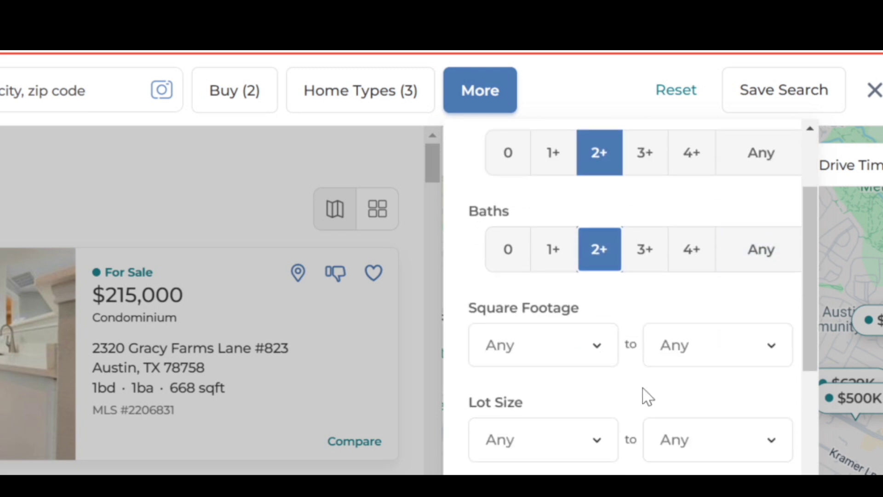
pyautogui.scroll(-4, 644, 397)
pyautogui.scroll(-2, 644, 396)
pyautogui.scroll(-4, 644, 394)
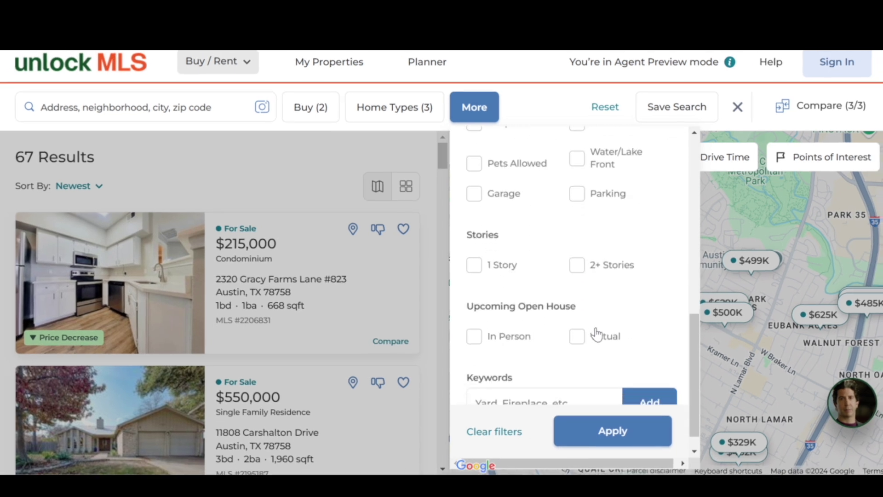
pyautogui.click(613, 431)
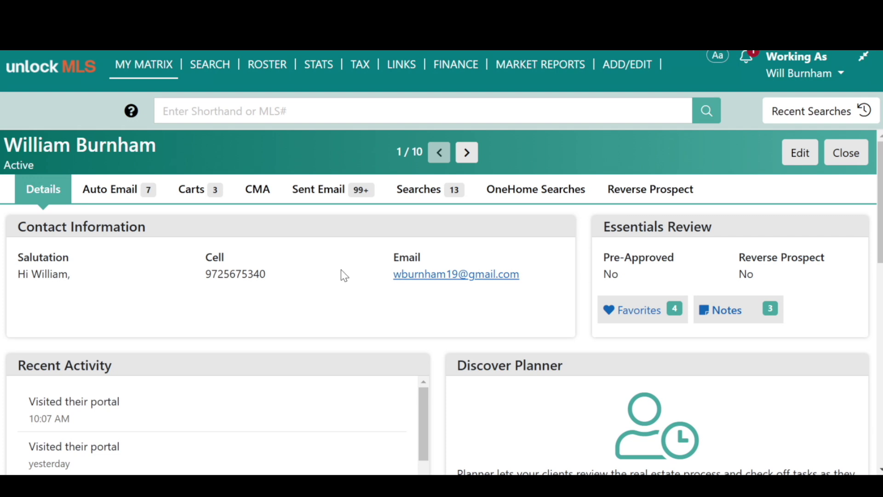
# Step: In Matrix, leave the client's contact details for the My Matrix dashboard and expand its notifications timeline
pyautogui.scroll(-1, 341, 270)
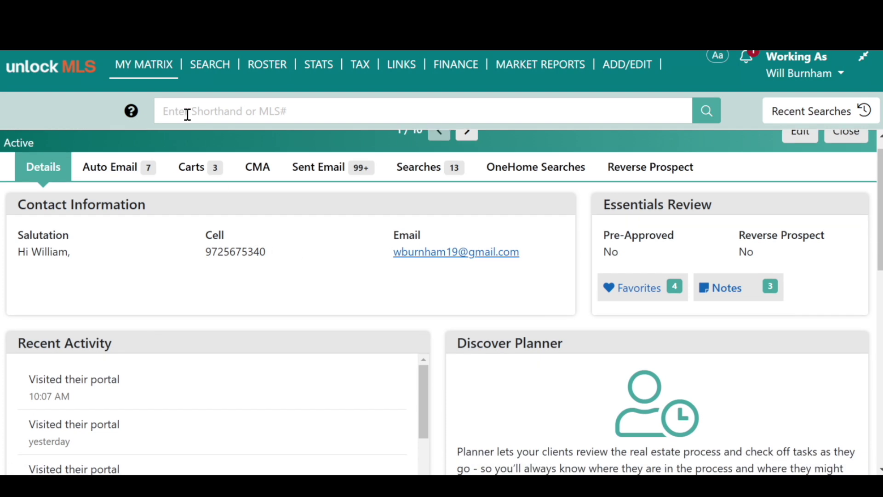
pyautogui.click(150, 64)
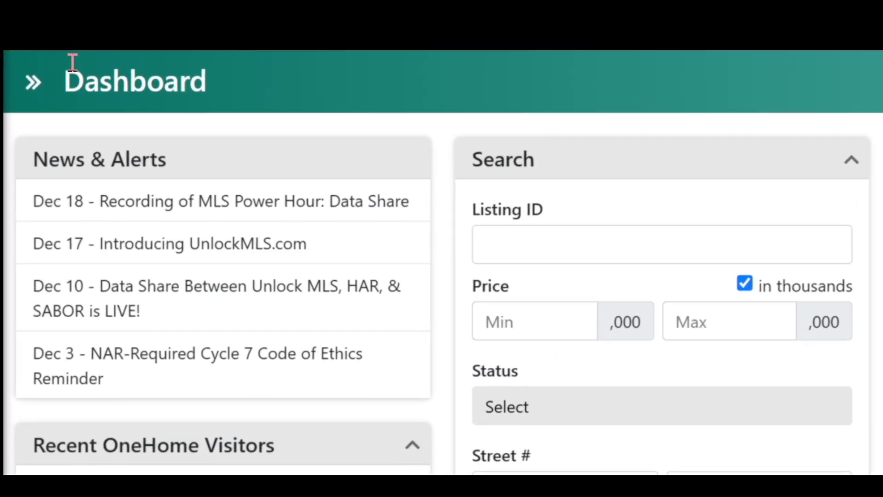
pyautogui.click(32, 88)
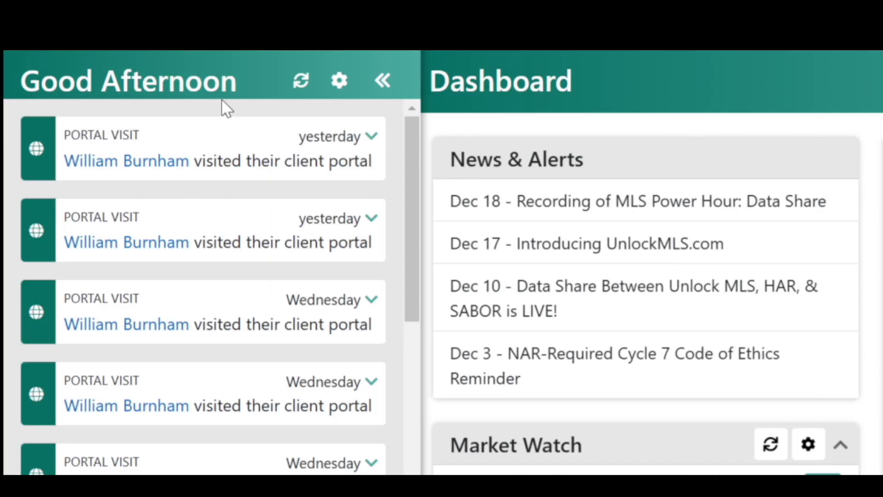
pyautogui.click(384, 82)
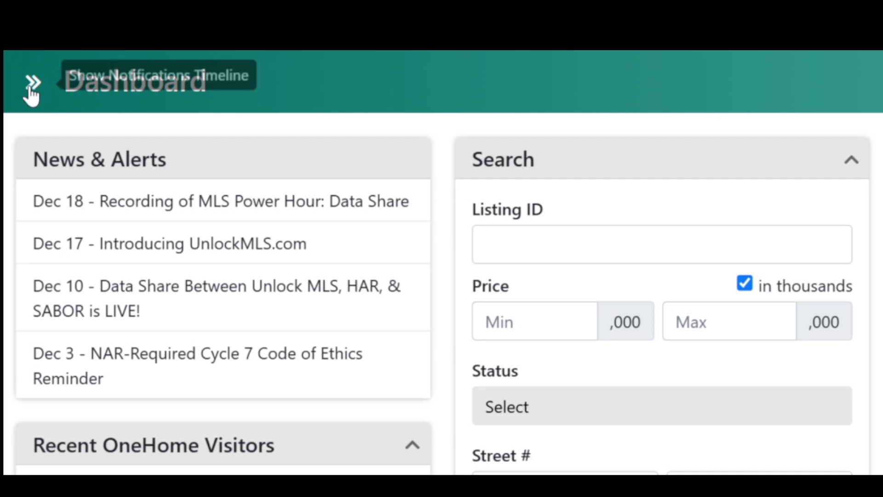
pyautogui.click(27, 87)
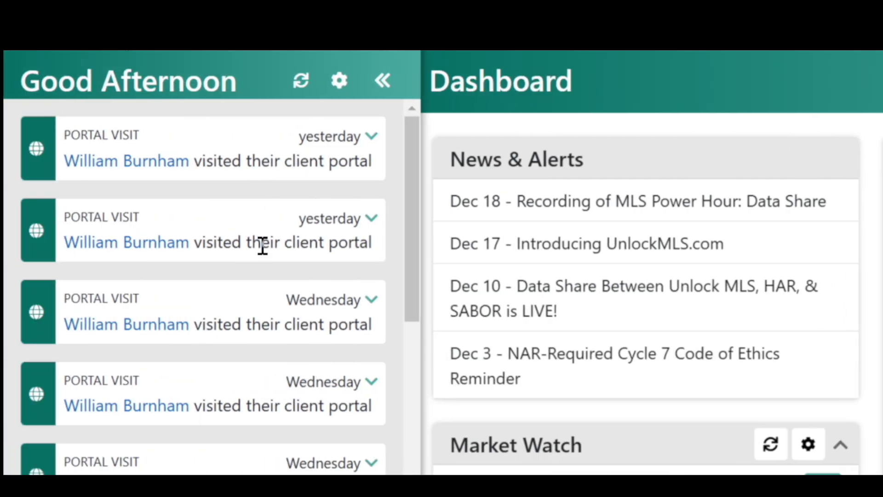
# Step: Look through the client portal visit entries in the notifications timeline and return to the most recent ones
pyautogui.scroll(-6, 263, 246)
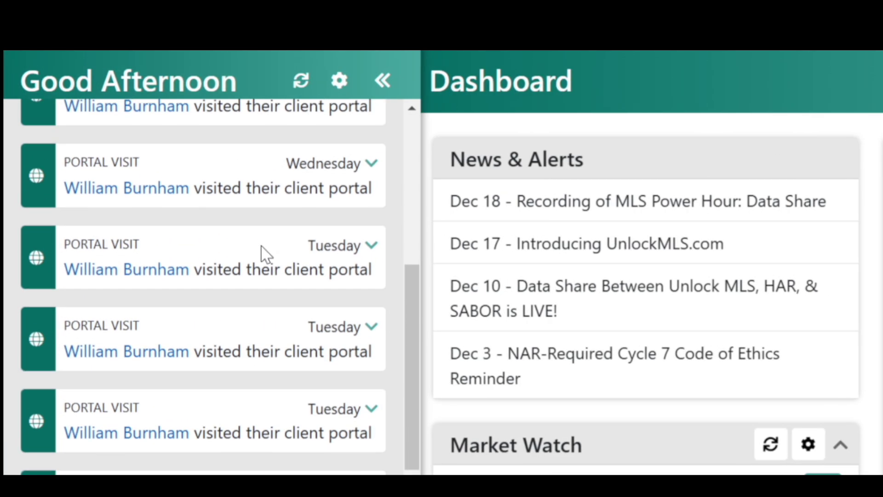
pyautogui.scroll(-1, 262, 253)
pyautogui.scroll(7, 266, 254)
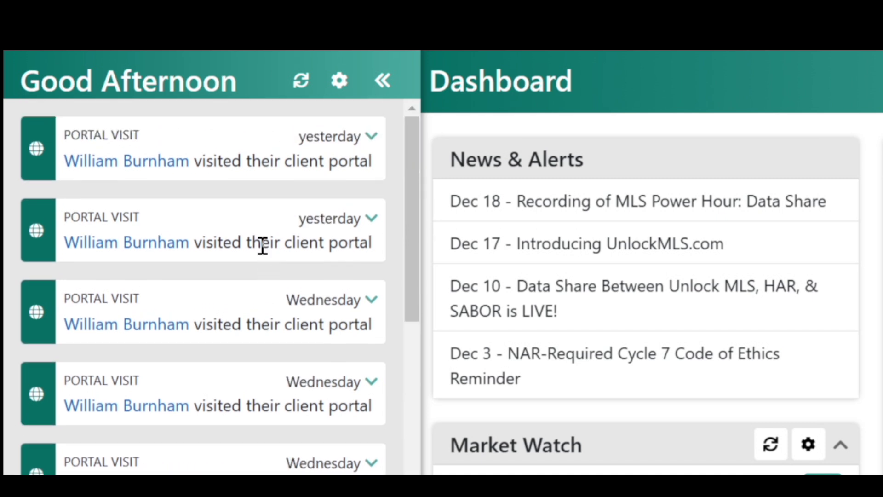